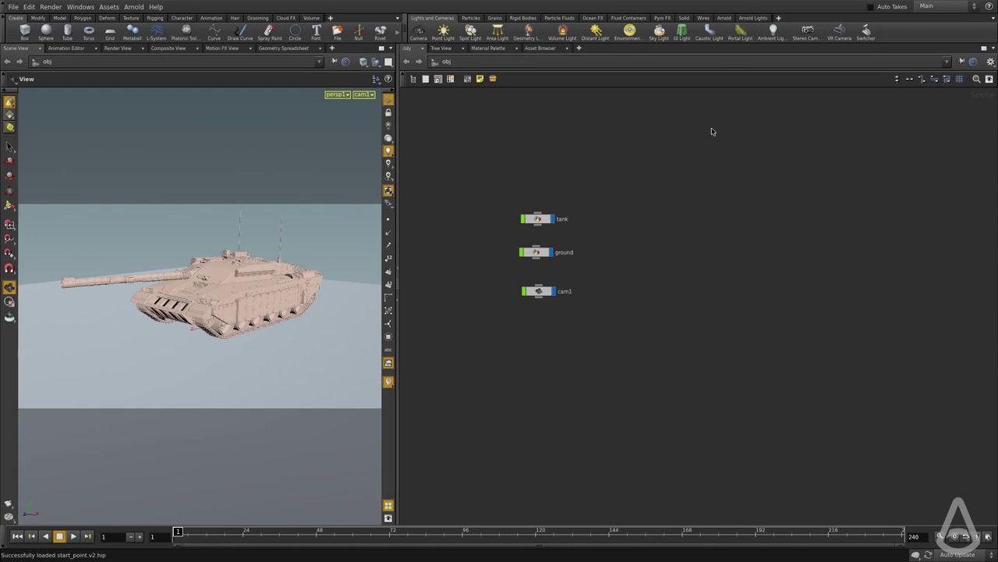
Step: Create an Arnold point light in front of the tank and raise it to a height of about 4.5
left_click(753, 19)
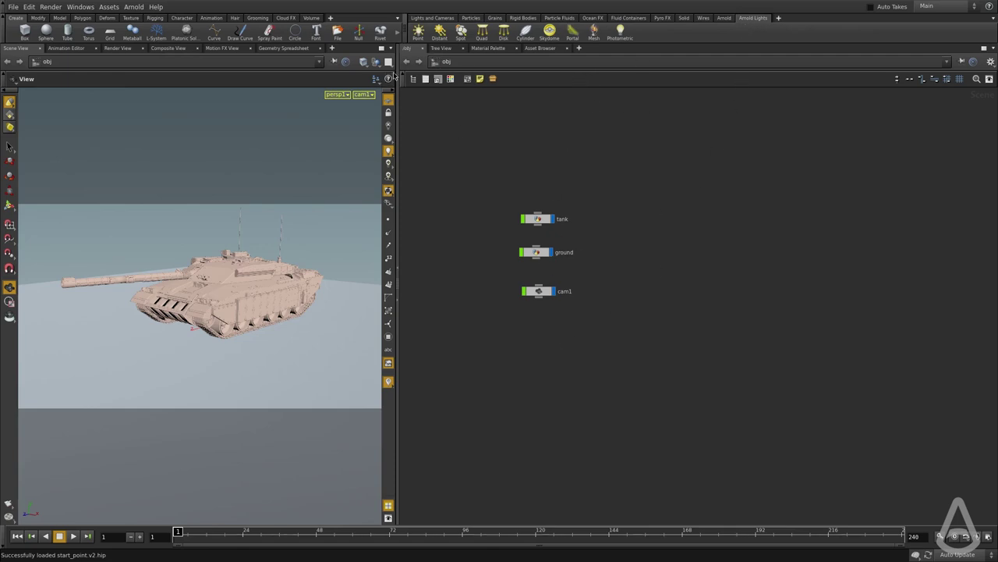
left_click(418, 34)
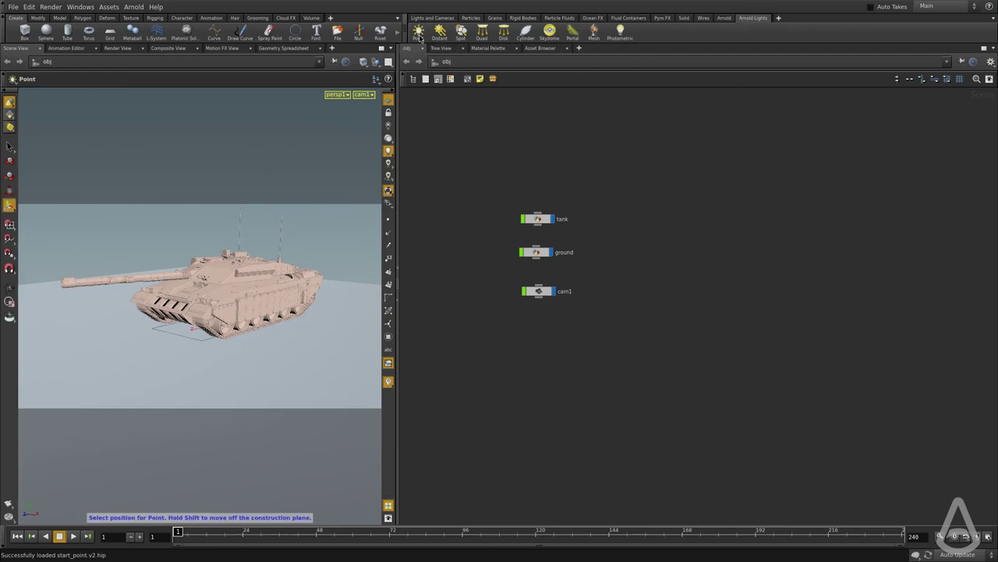
left_click(95, 340)
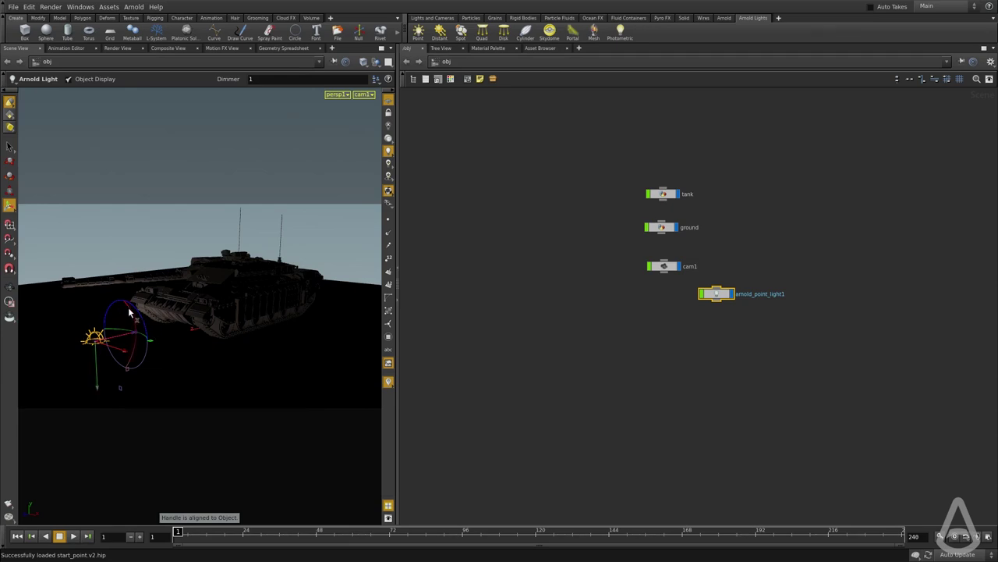
left_click_drag(98, 391, 92, 304)
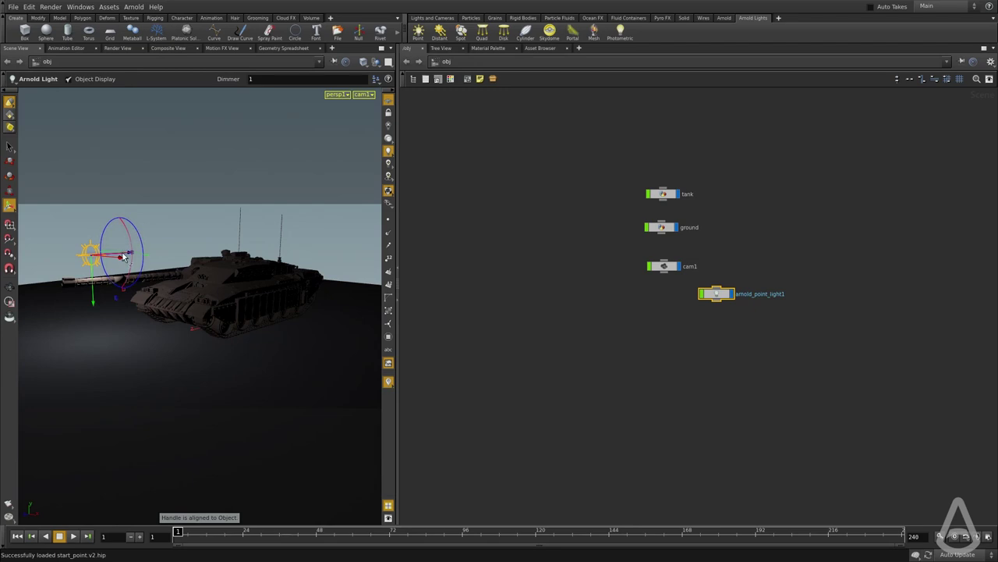
key("ctrl+z")
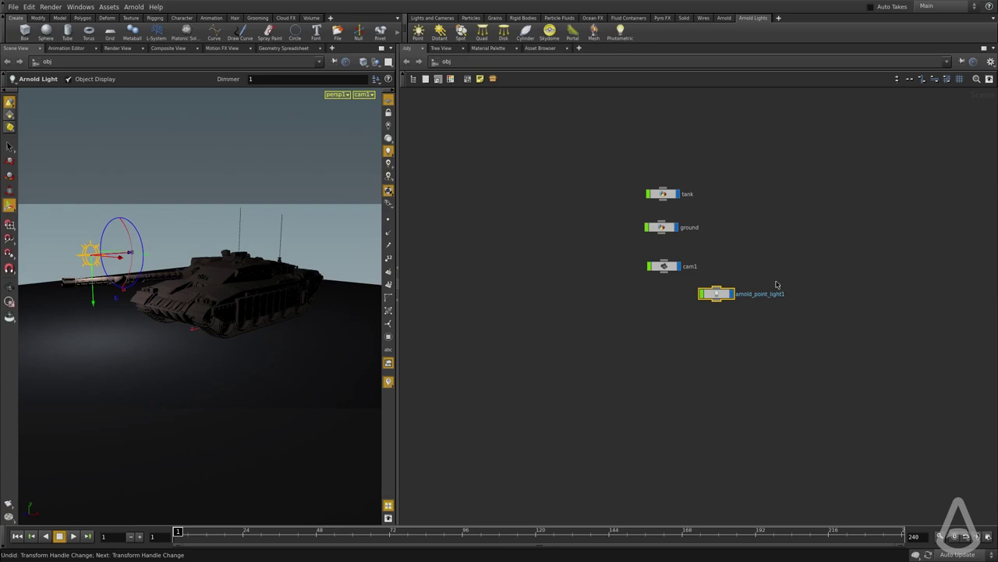
Step: Move the point light's node below cam1 and show its light parameters in an enlarged parameter overlay
left_click_drag(702, 301, 655, 329)
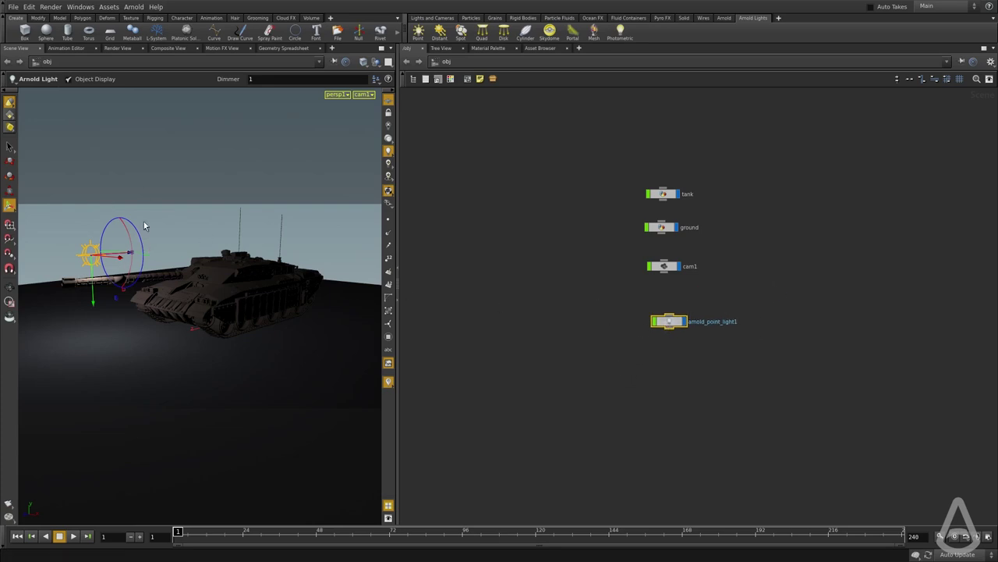
middle_click_drag(709, 374, 670, 389)
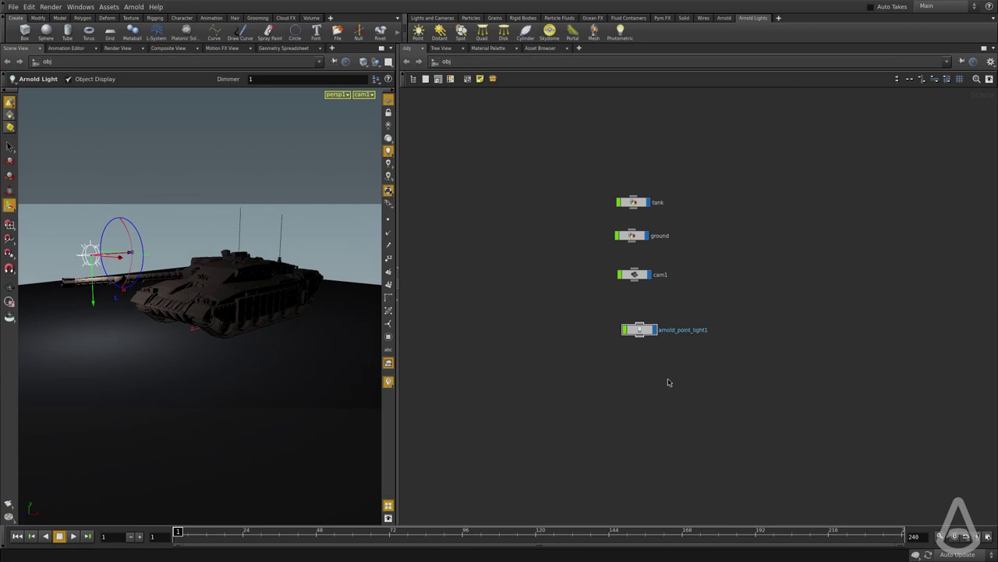
key("p")
left_click_drag(668, 383, 605, 319)
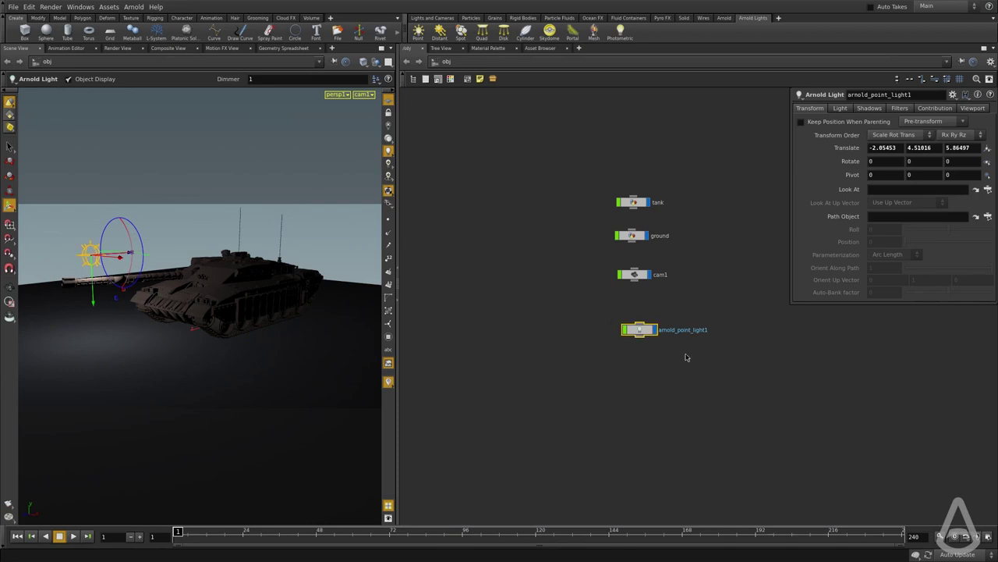
key("h")
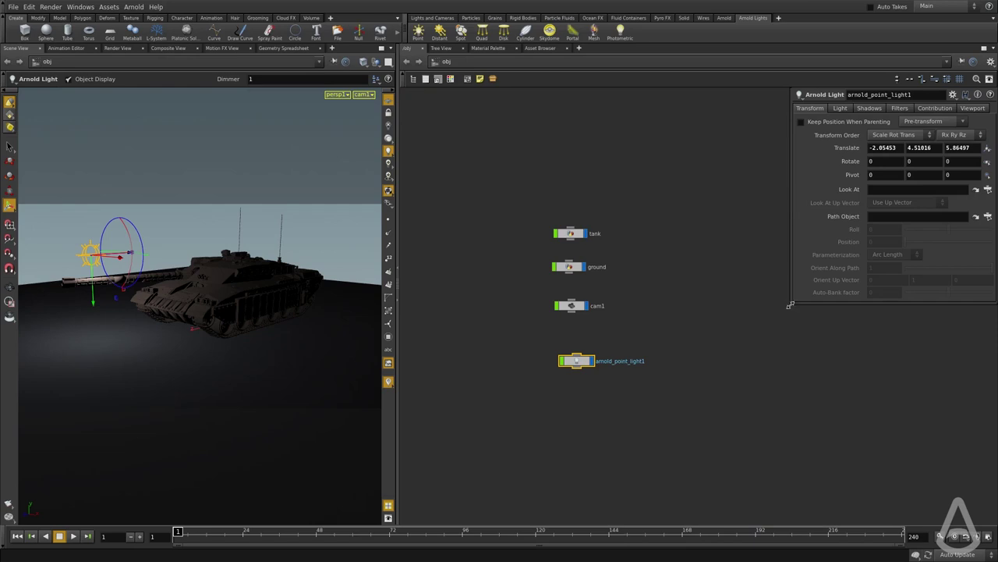
left_click_drag(792, 303, 714, 348)
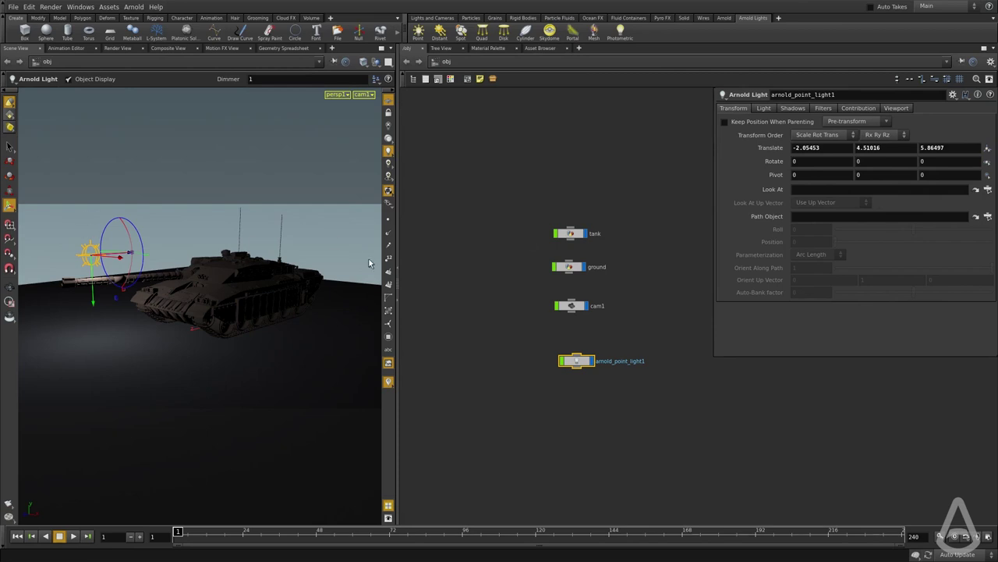
middle_click_drag(770, 147, 768, 146)
left_click(762, 109)
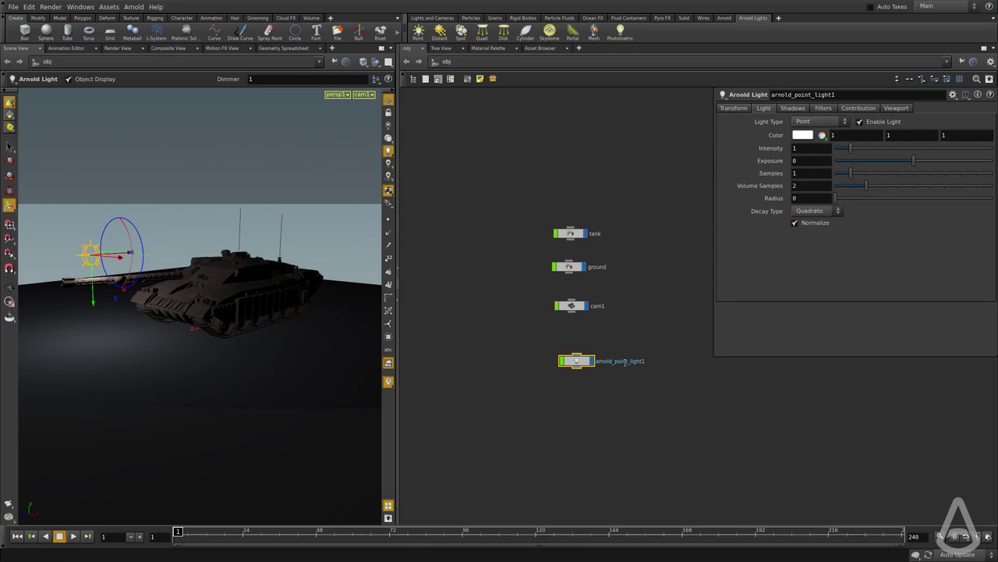
Step: Preview the tank in the Arnold render view, widening the view and framing the rendered image
left_click(118, 48)
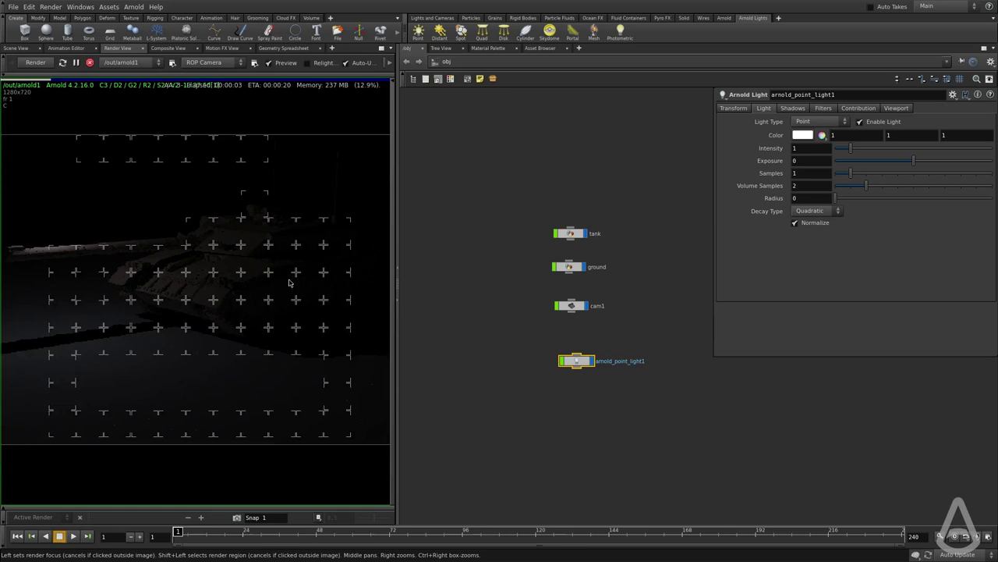
scroll(307, 307, "up", 2)
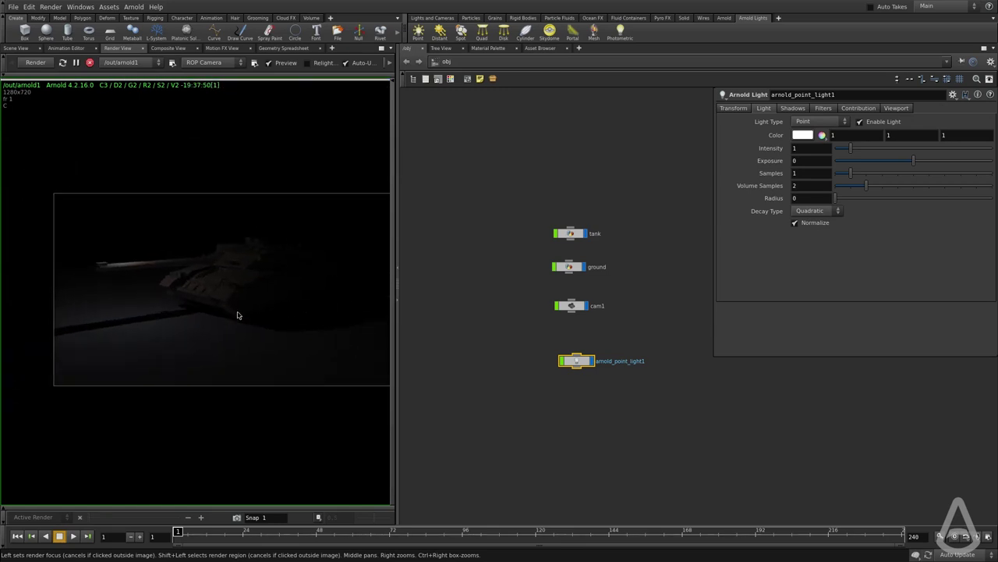
scroll(624, 337, "up", 2)
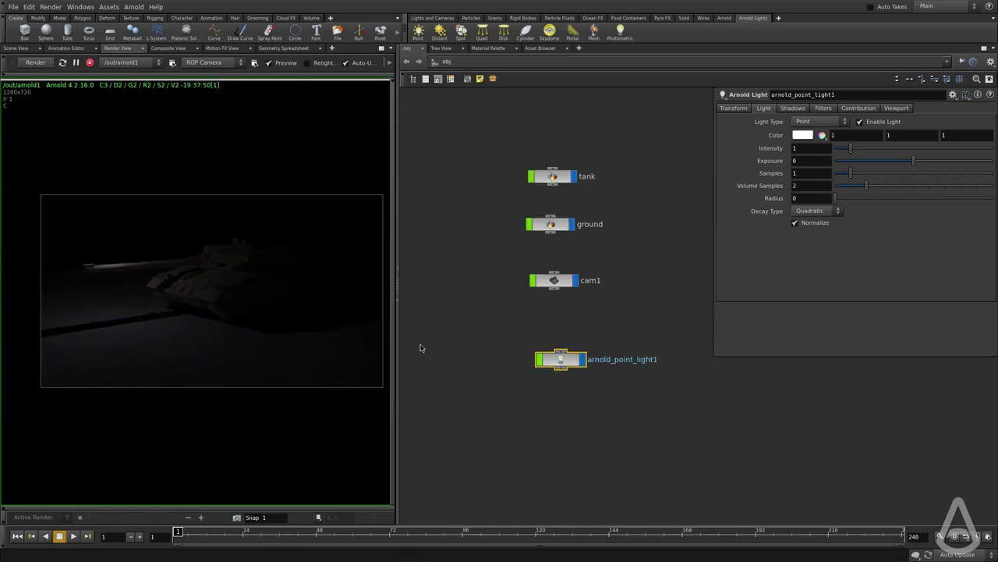
scroll(273, 299, "up", 1)
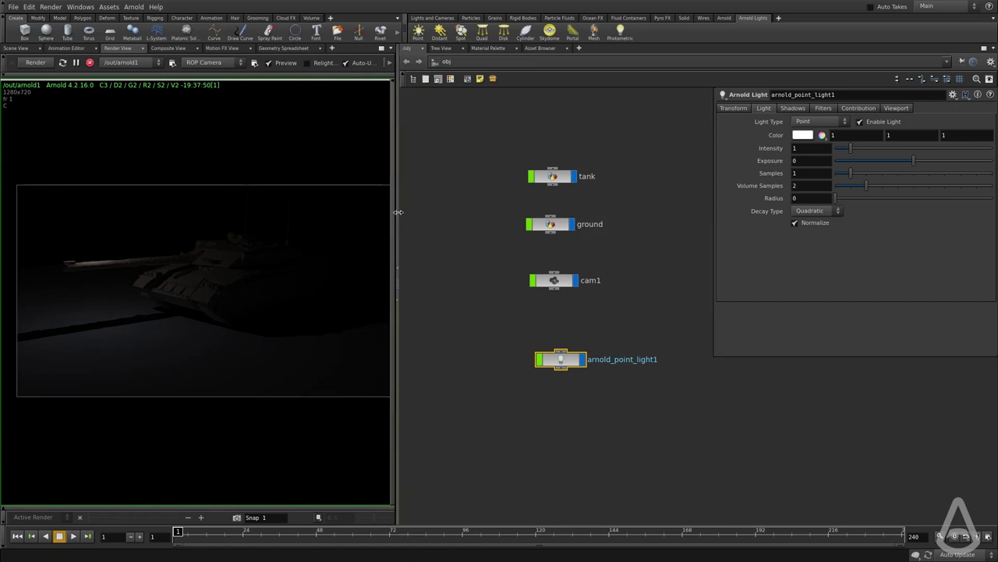
left_click_drag(399, 216, 497, 215)
scroll(246, 311, "up", 1)
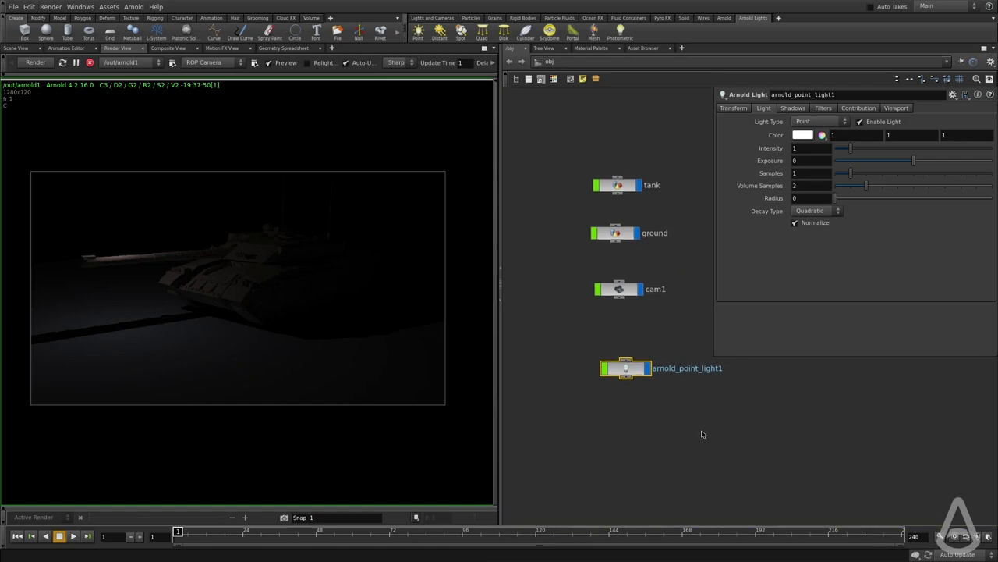
Step: Set the point light's intensity to 100 and its colour to a warm tint of 1, 0.82235, 0.677
key("Return")
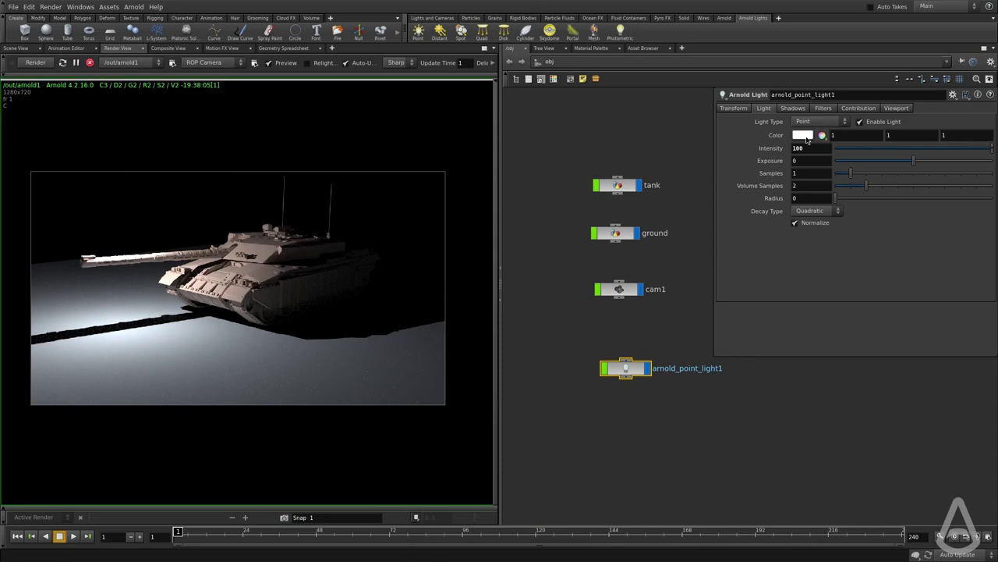
left_click(807, 135)
left_click(866, 181)
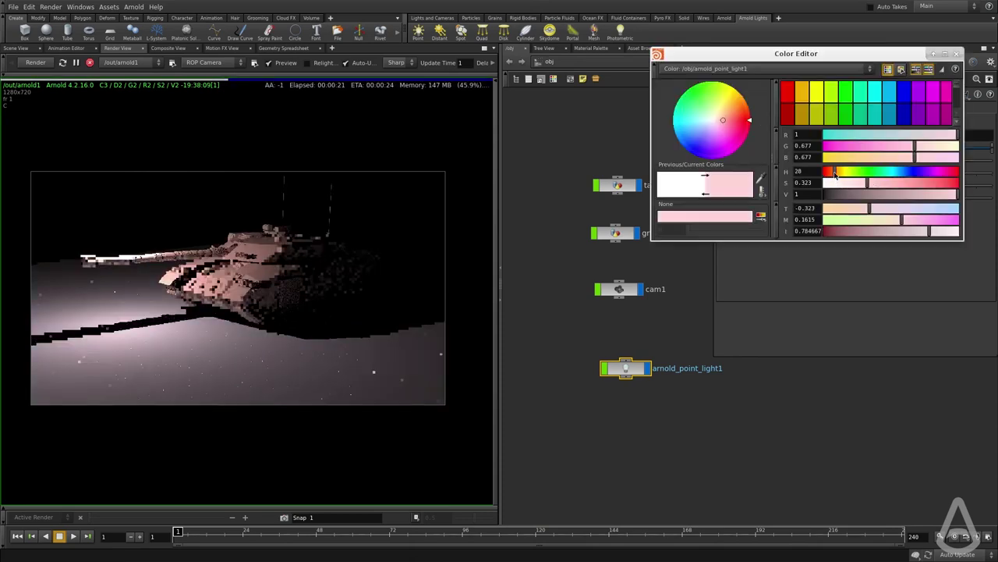
left_click(837, 172)
left_click(834, 172)
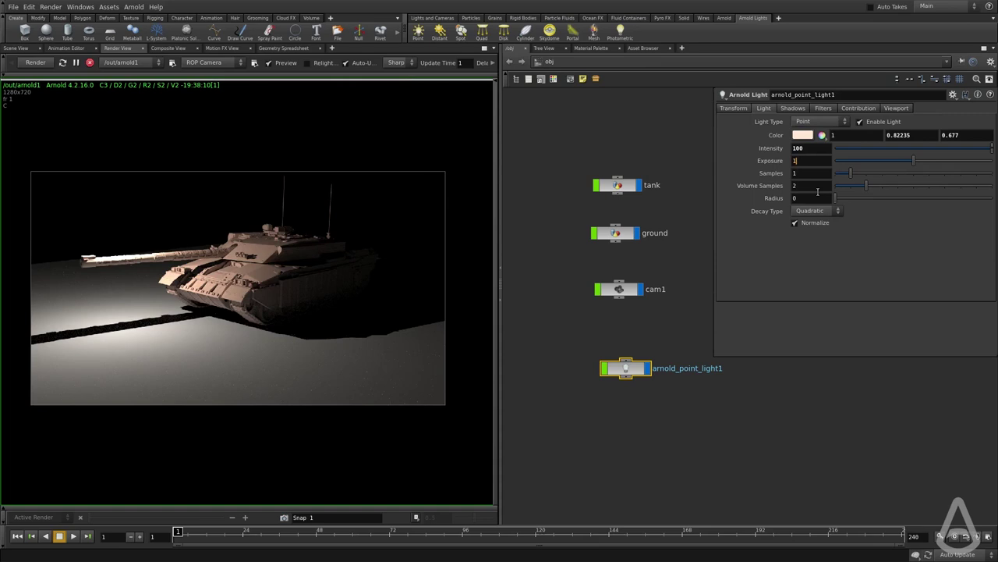
Step: Test the point light's exposure at 1 and 2, and return it to 0
type("1")
key("Return")
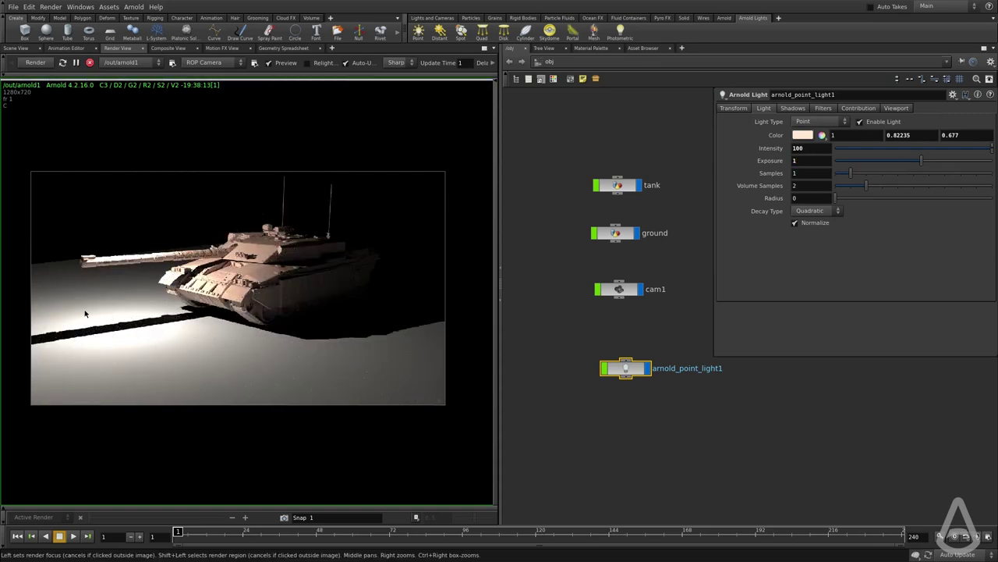
left_click(803, 160)
type("2")
key("Return")
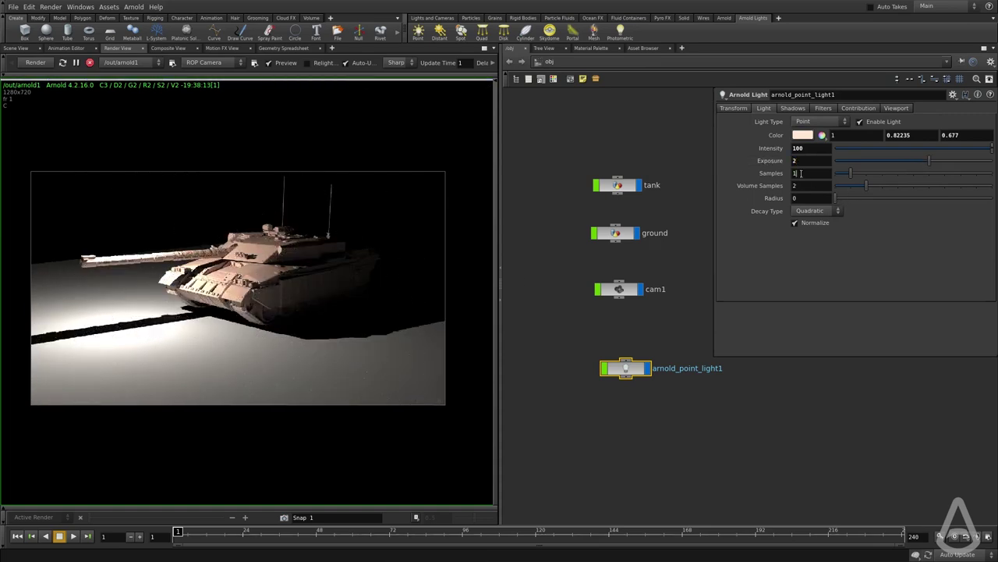
type("0")
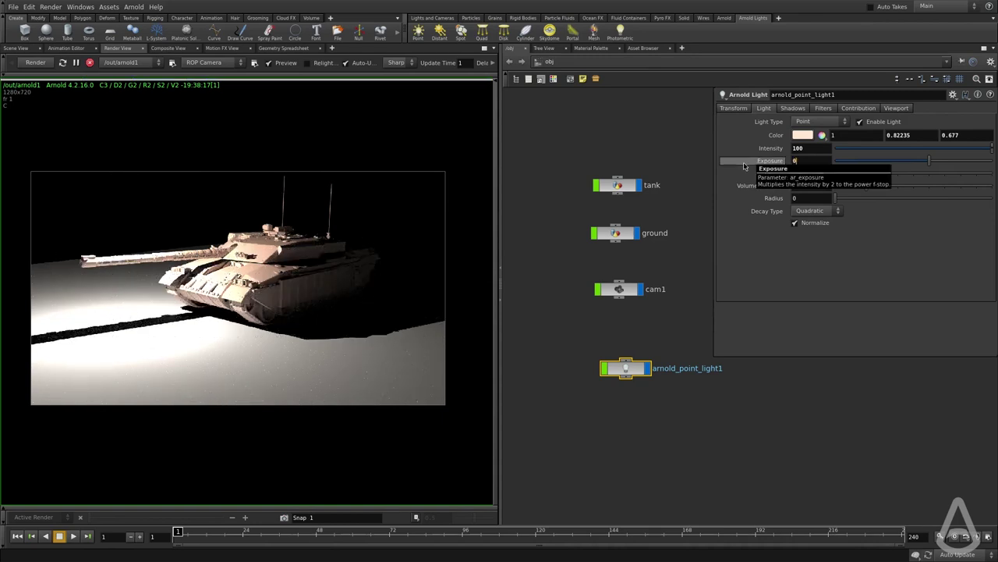
key("Return")
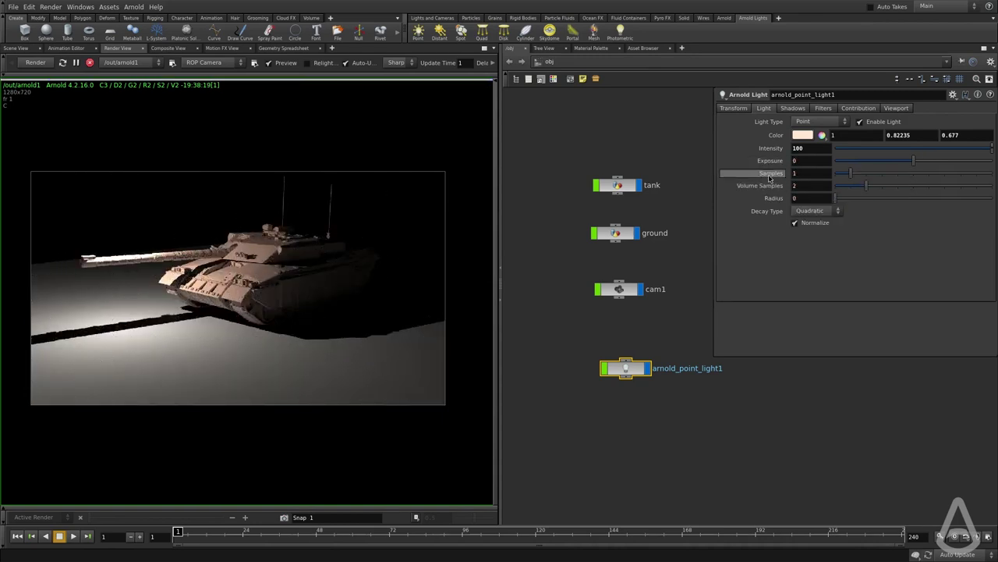
Step: Test softer shadows with the point light's radius at 0.33 and 0.73, and return it to 0
left_click(794, 173)
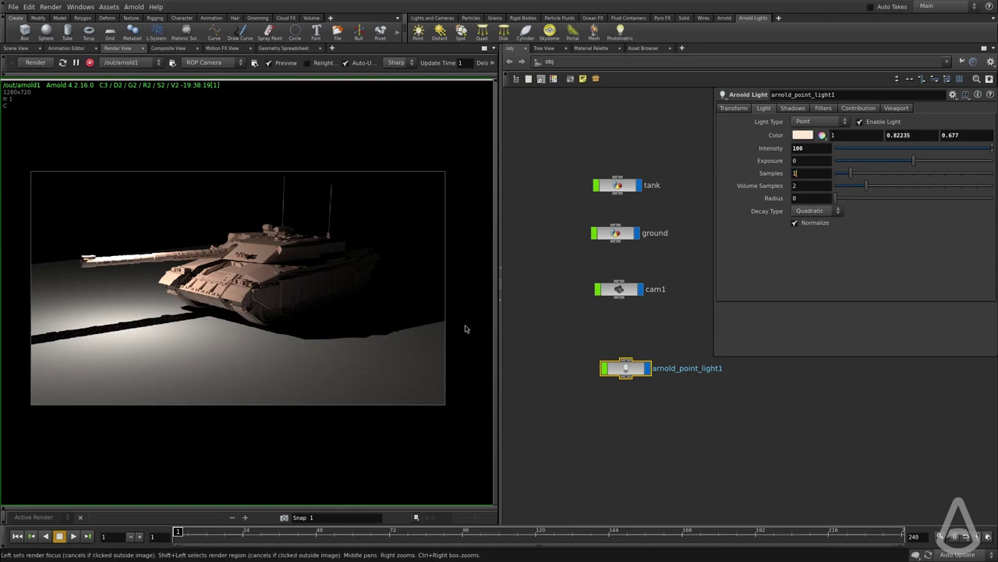
scroll(367, 341, "up", 1)
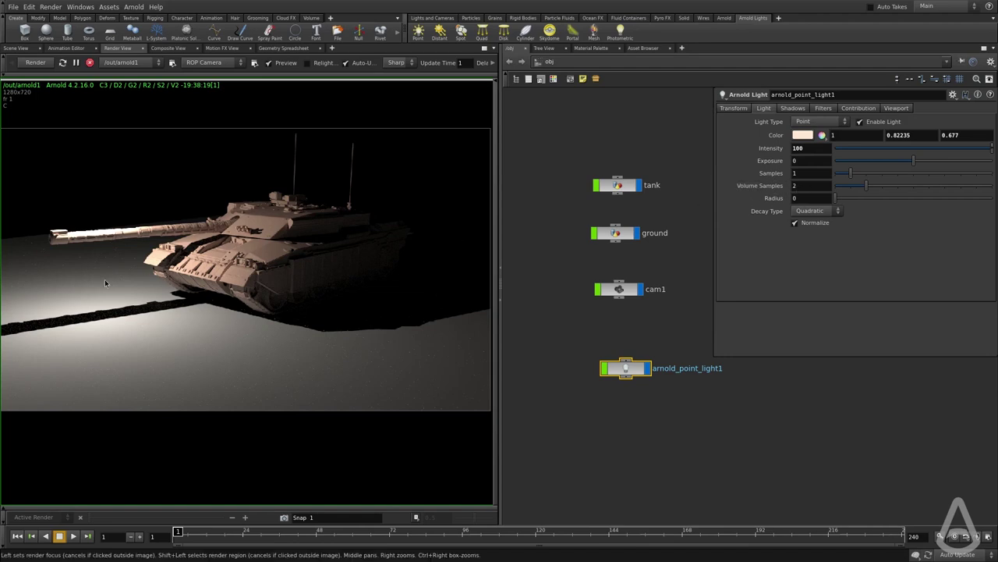
middle_click_drag(105, 279, 281, 317)
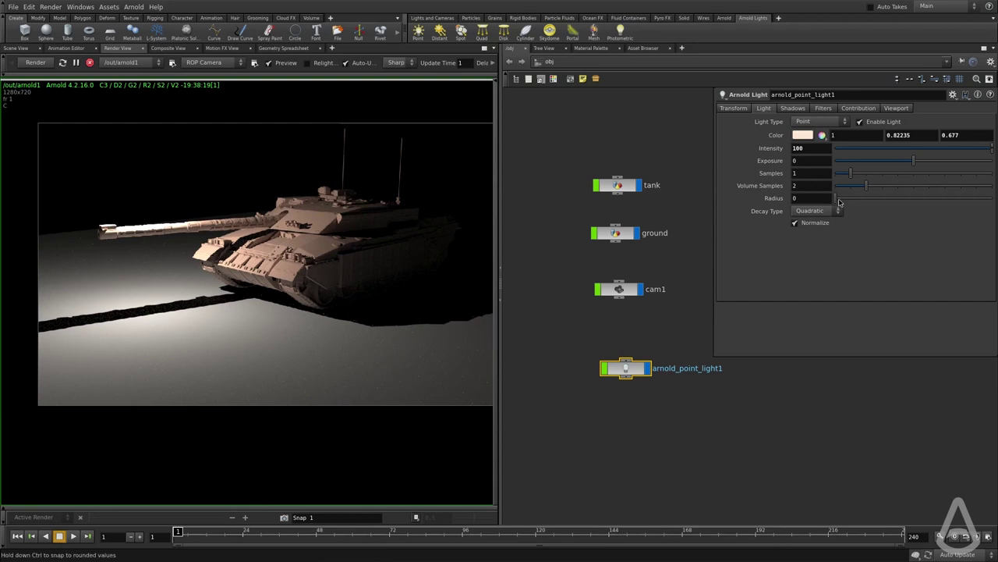
left_click_drag(837, 201, 840, 201)
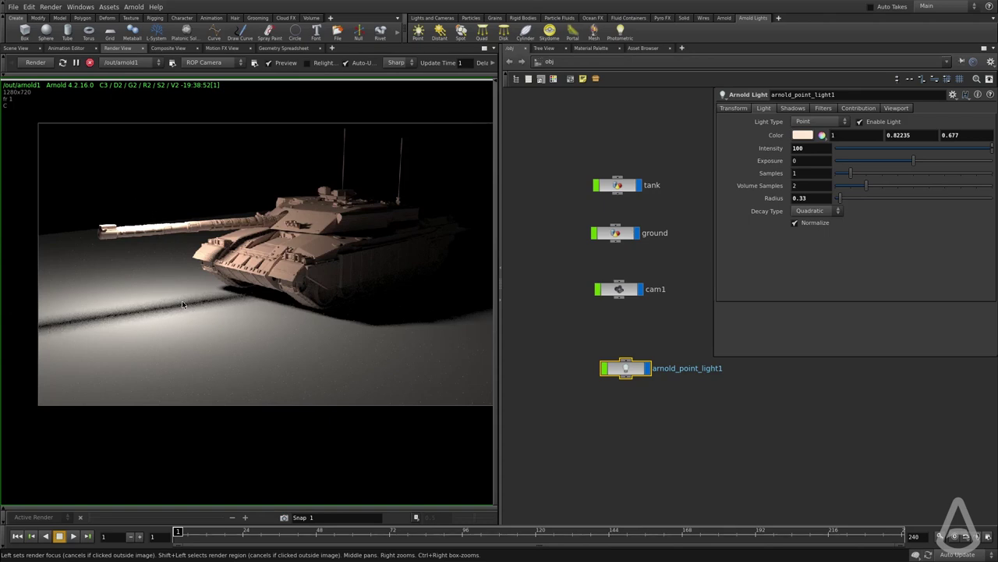
left_click_drag(840, 199, 847, 201)
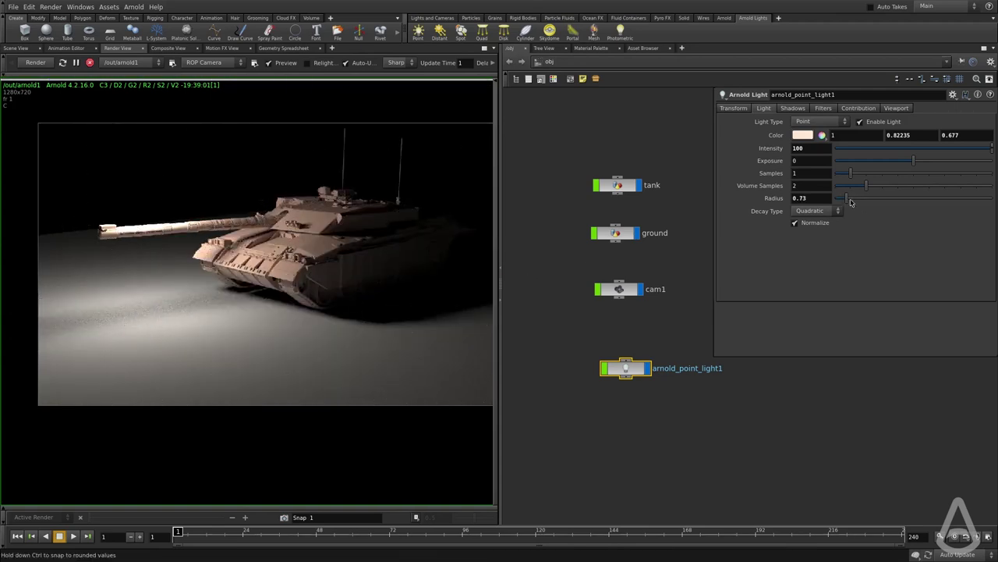
left_click_drag(847, 198, 835, 201)
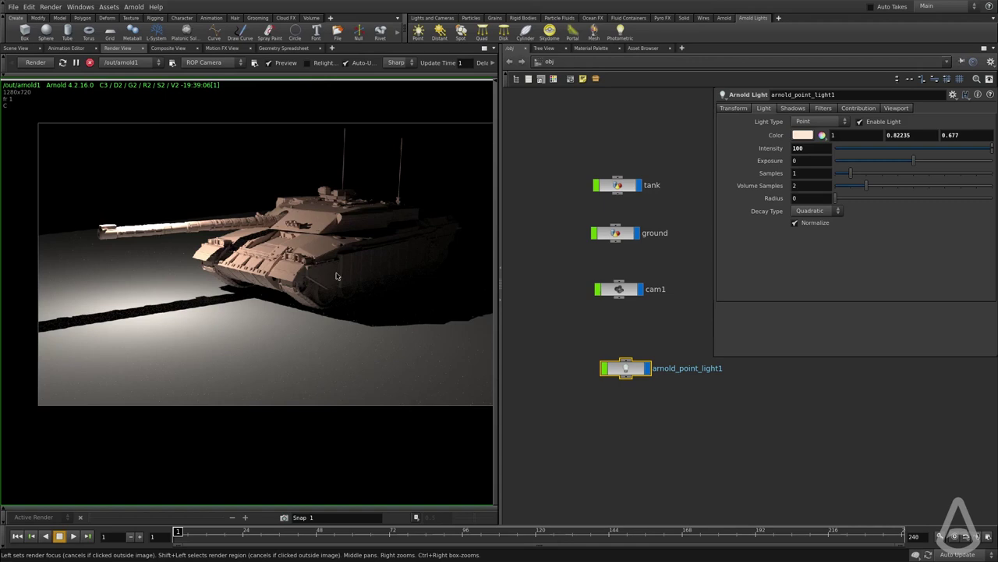
Step: Try the point light with a Constant decay type and an intensity of 1
left_click(794, 222)
left_click(811, 212)
left_click(808, 230)
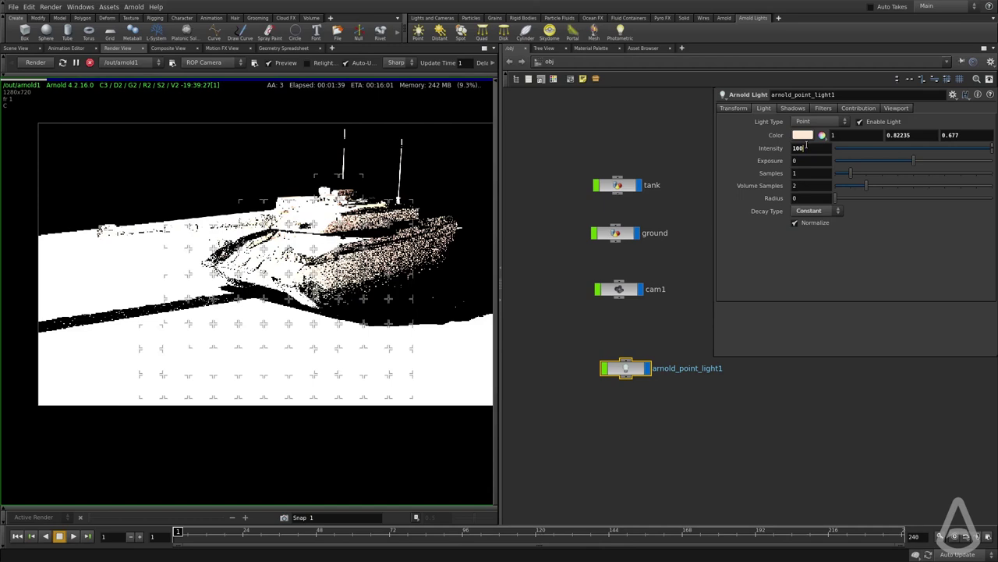
type("1")
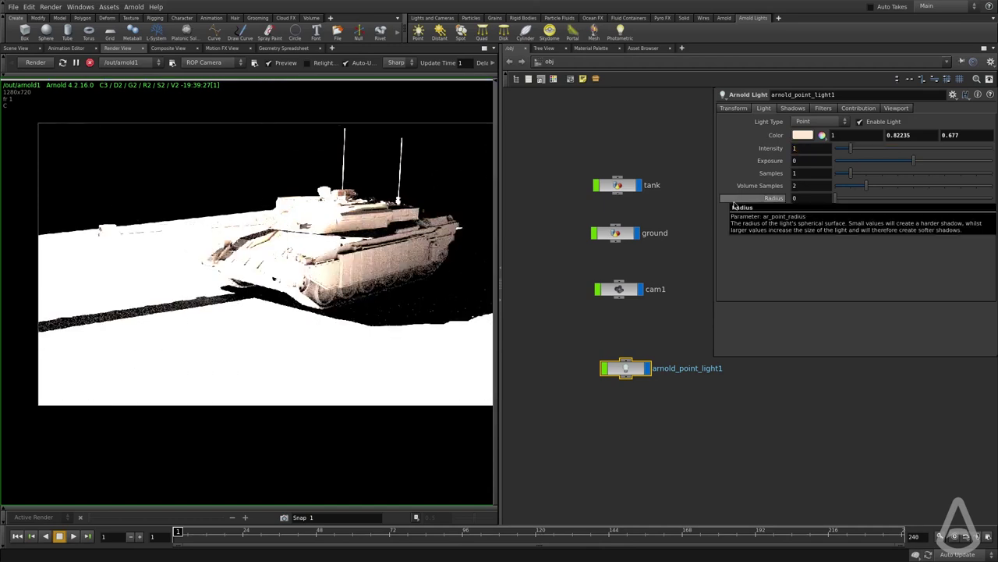
key("Return")
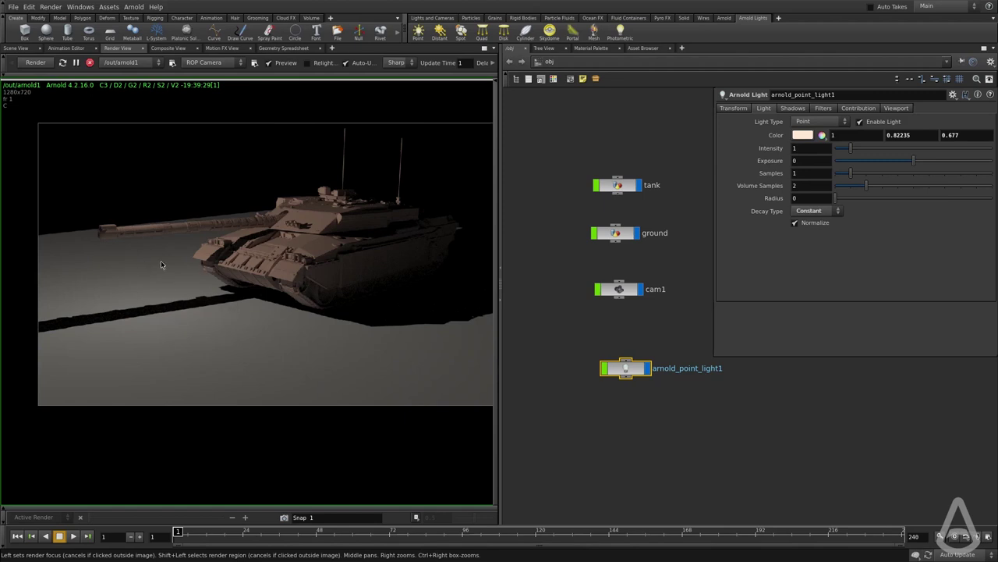
Step: Restore the point light's Quadratic decay type and set its intensity back to 100
left_click(823, 211)
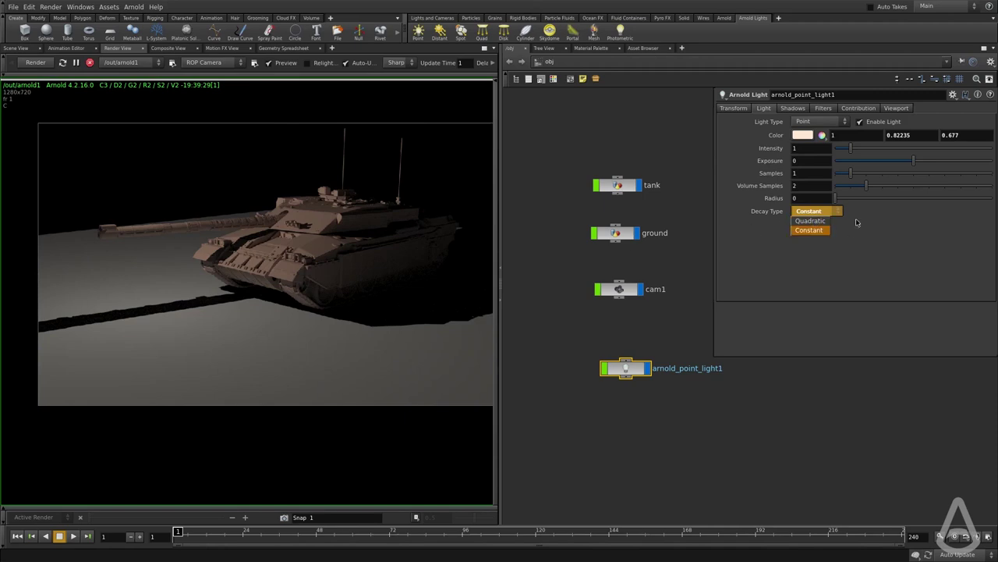
left_click(811, 221)
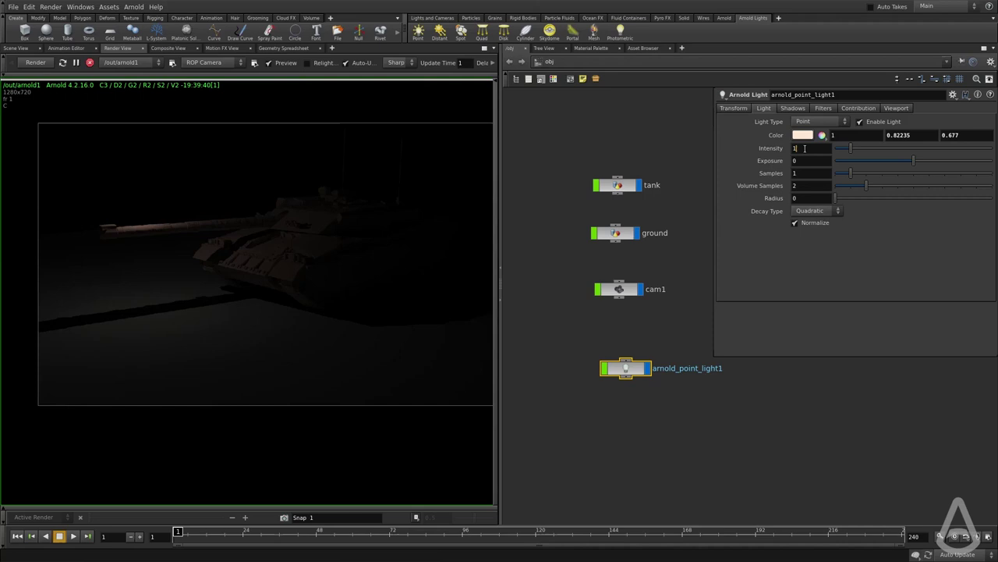
key("Return")
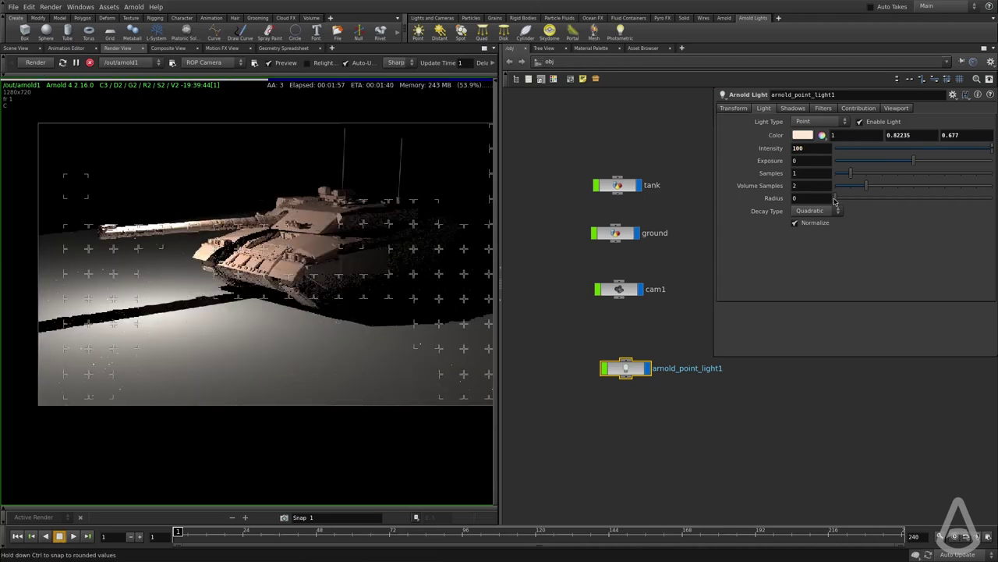
Step: Test the point light with a radius of 0.93, disable Normalize, and increase the radius to 2.02
mouse_move(809, 227)
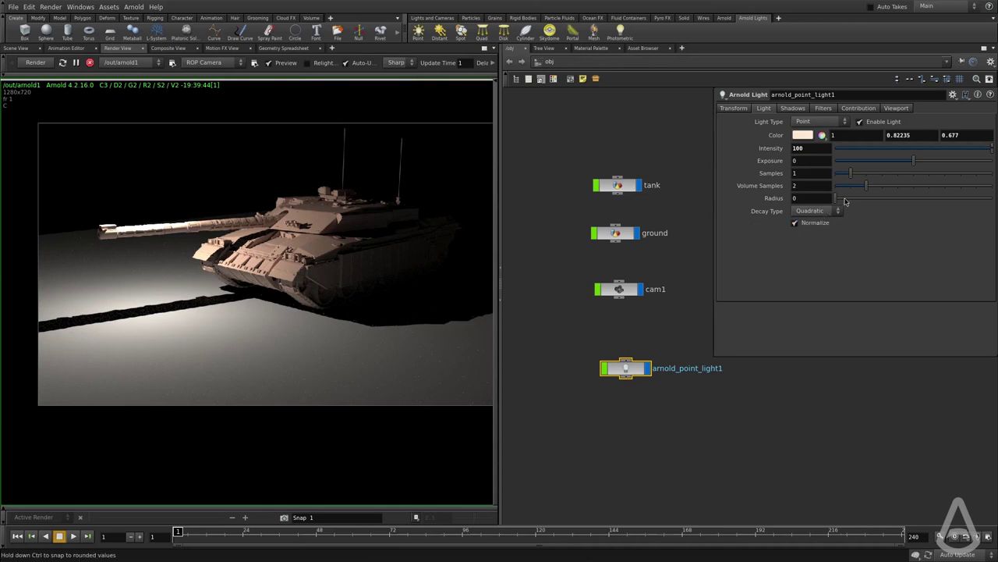
left_click_drag(844, 201, 850, 202)
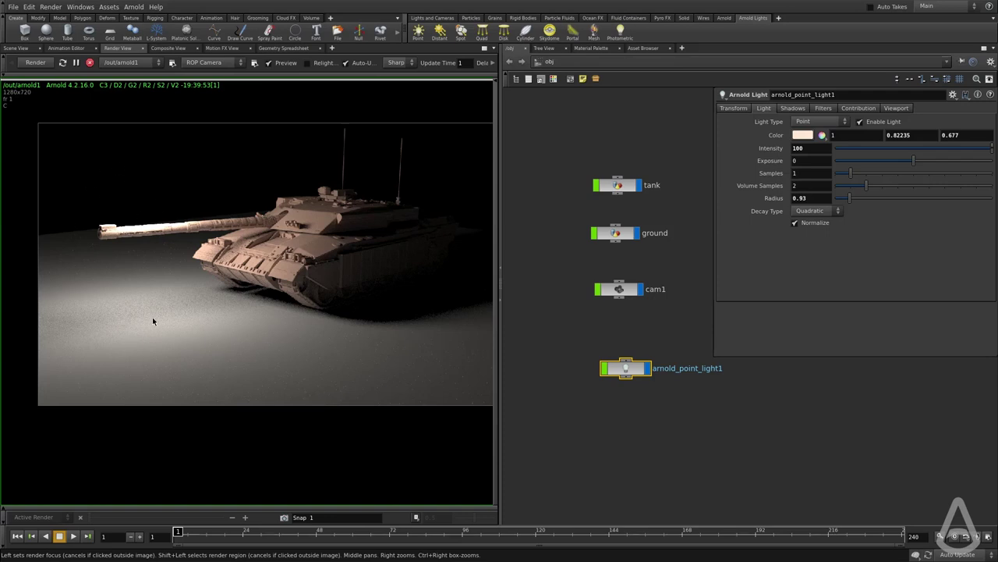
left_click(806, 224)
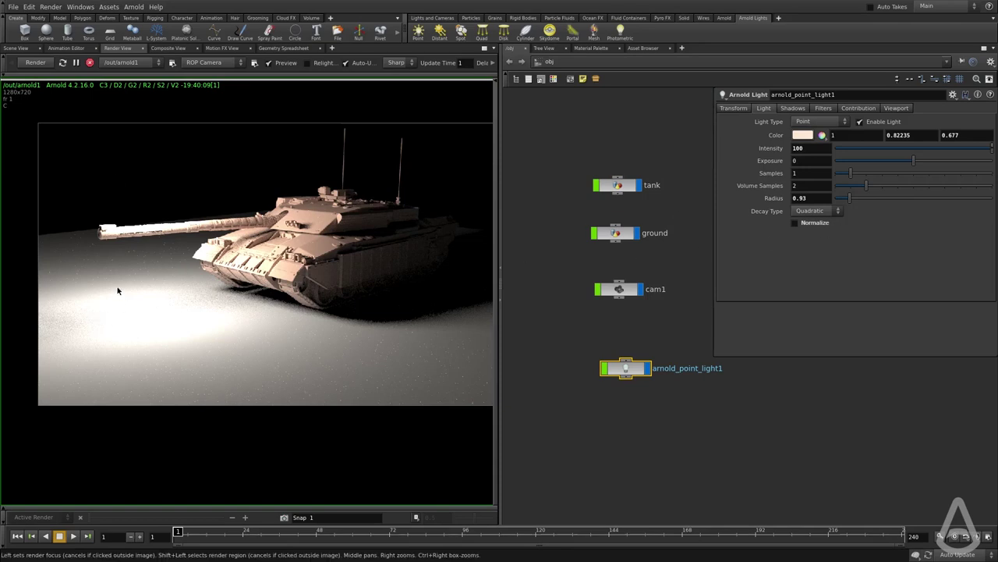
left_click_drag(851, 202, 867, 201)
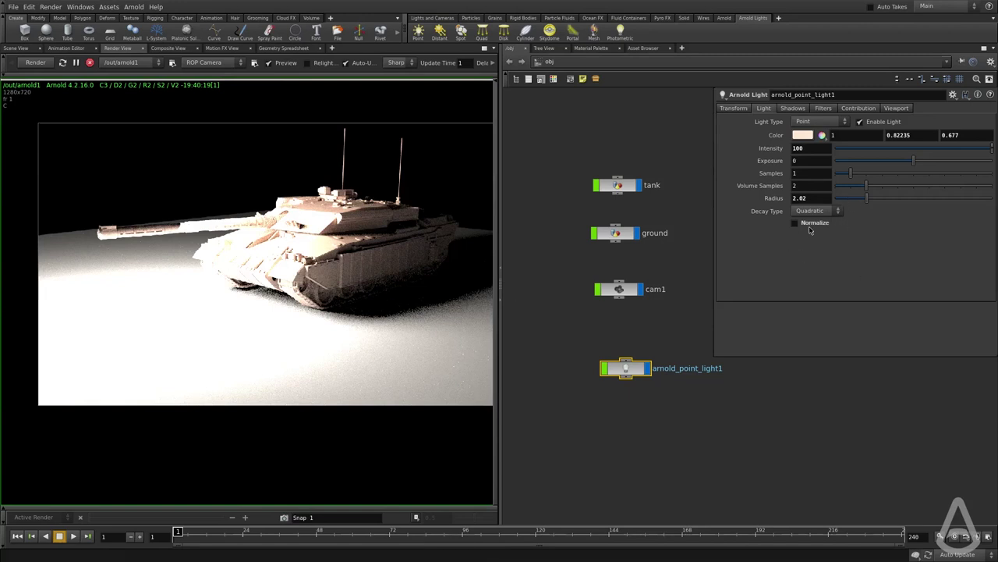
Step: Re-enable Normalize on the point light, try a radius of 0.83, and return the radius to 0
mouse_move(810, 230)
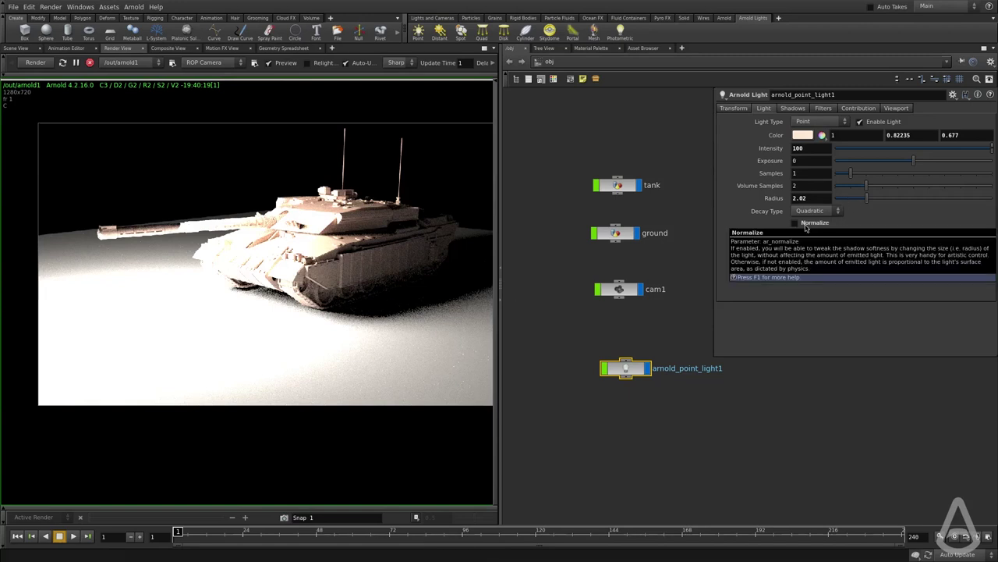
left_click(796, 223)
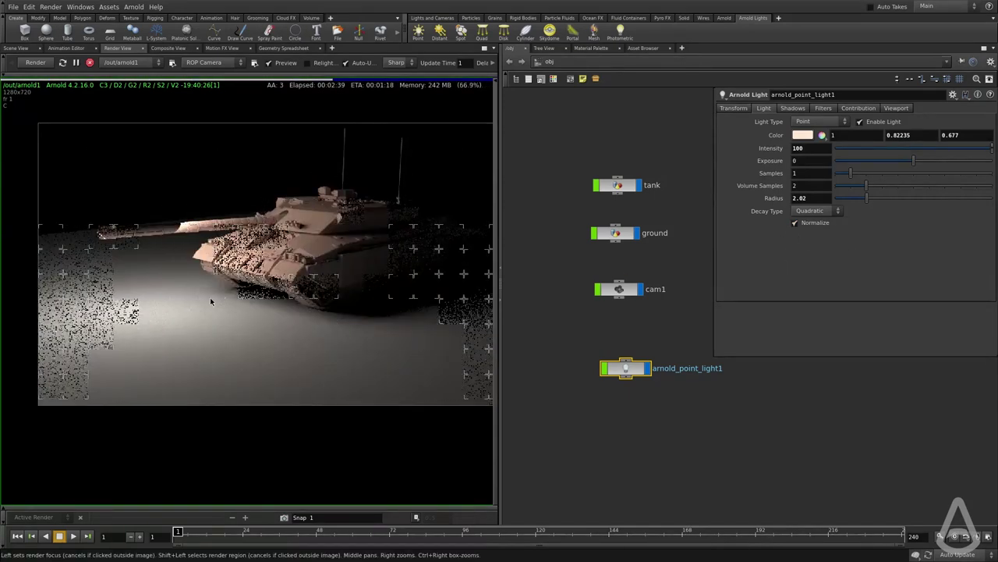
left_click(848, 199)
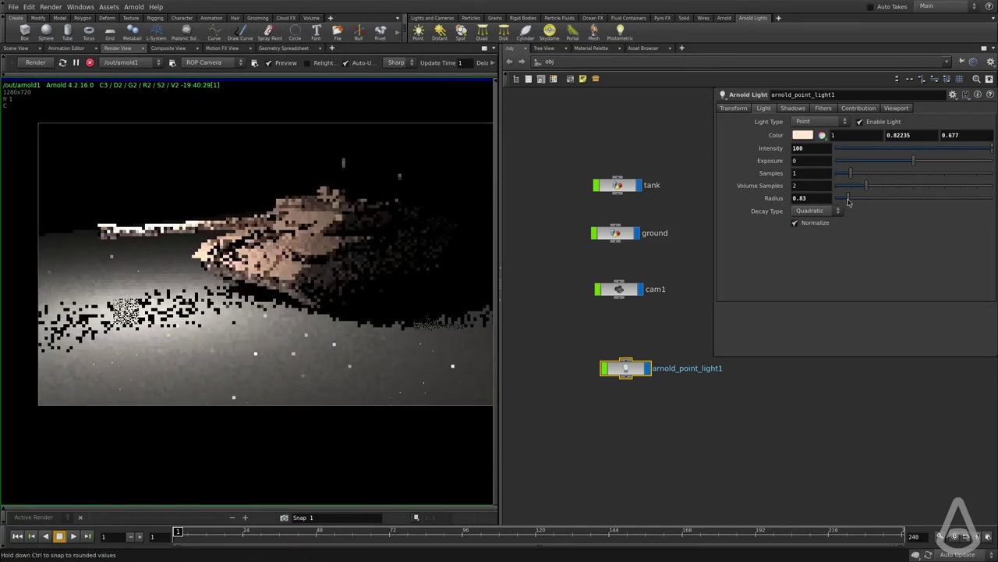
left_click_drag(849, 200, 833, 201)
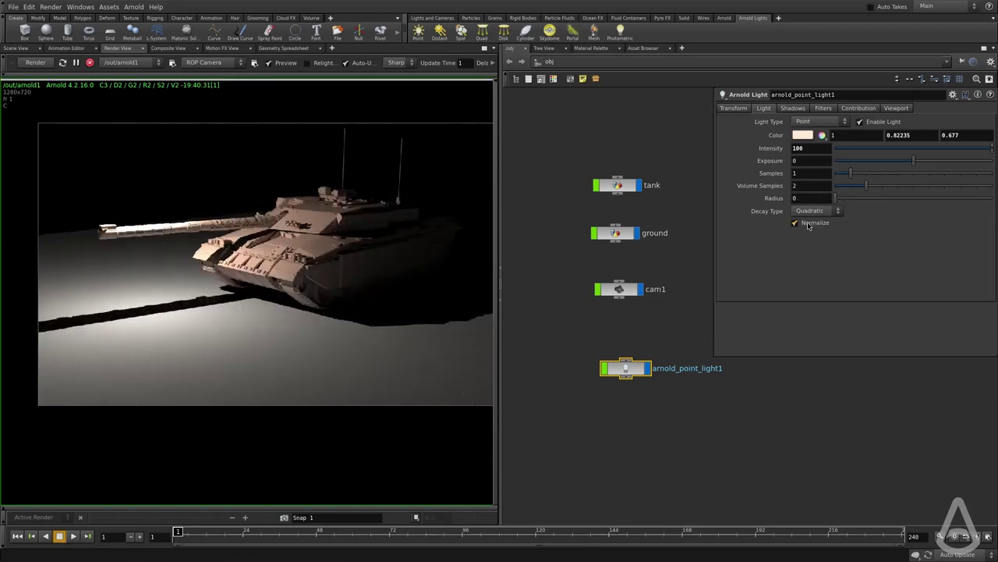
mouse_move(809, 225)
mouse_move(774, 188)
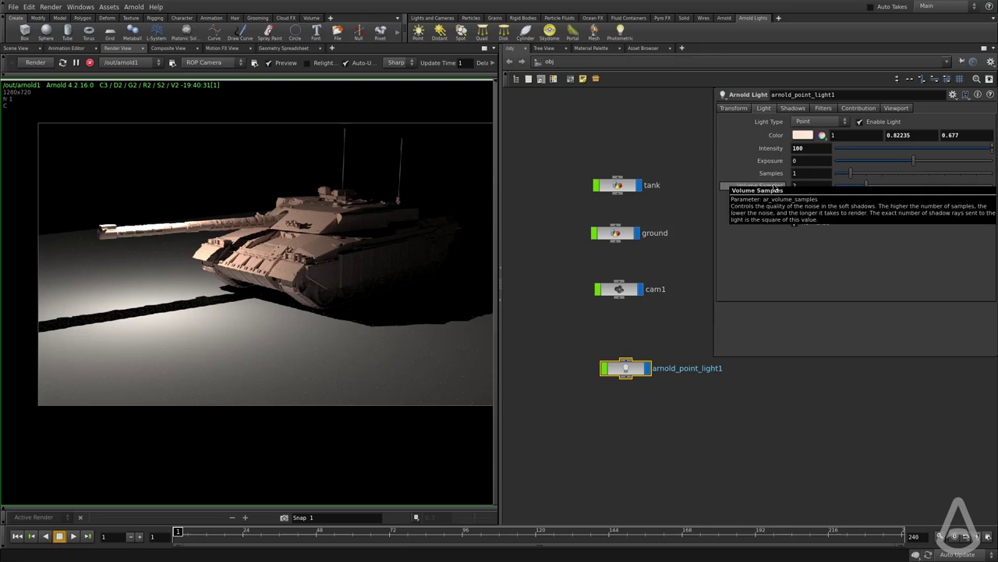